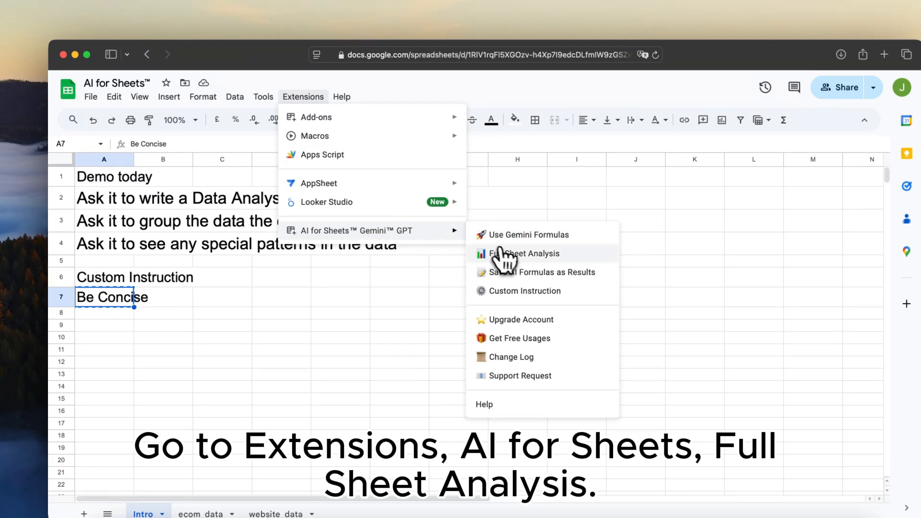
Open Full Sheet Analysis from the AI for Sheets extension and switch to the ecom_data sheet.
left_click(530, 253)
left_click(147, 328)
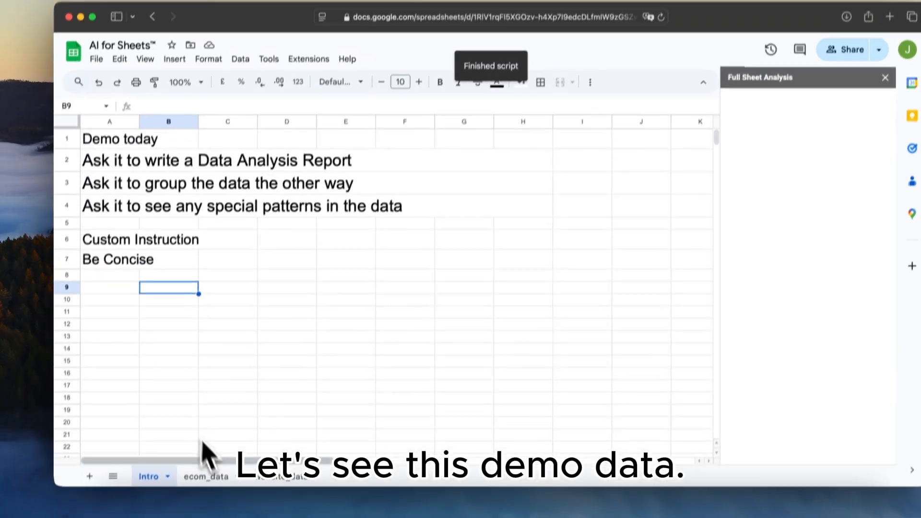
left_click(201, 514)
Ask the analysis assistant "Write me an Data Analysis Report with insights" for the ecom_data sheet.
left_click(703, 446)
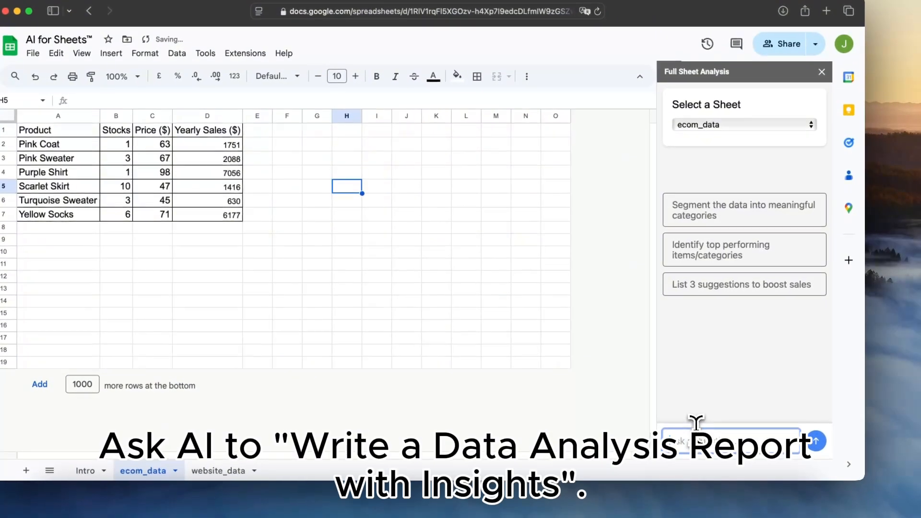
type("Write")
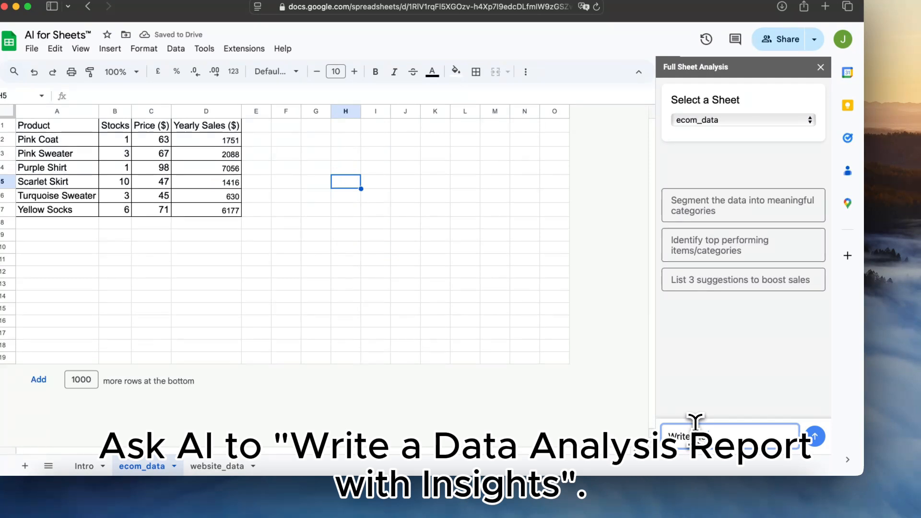
type(" the an Data ")
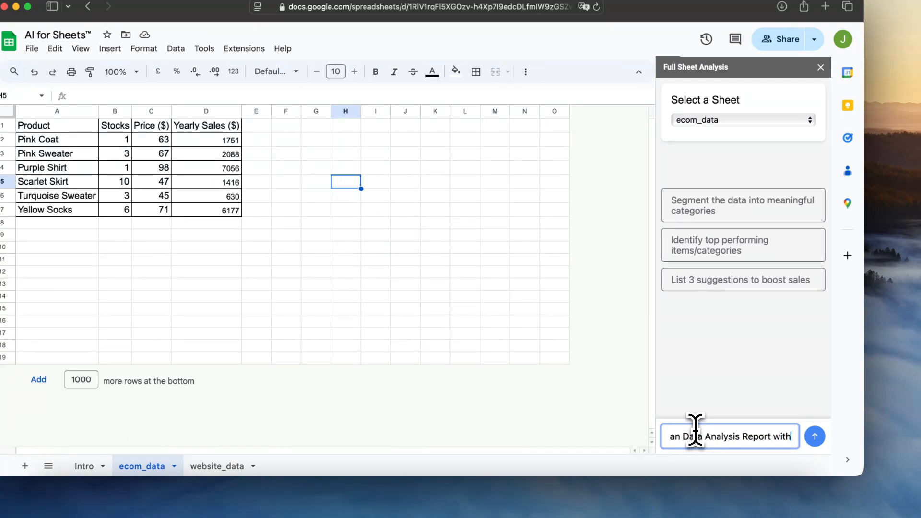
type("ights")
key("Return")
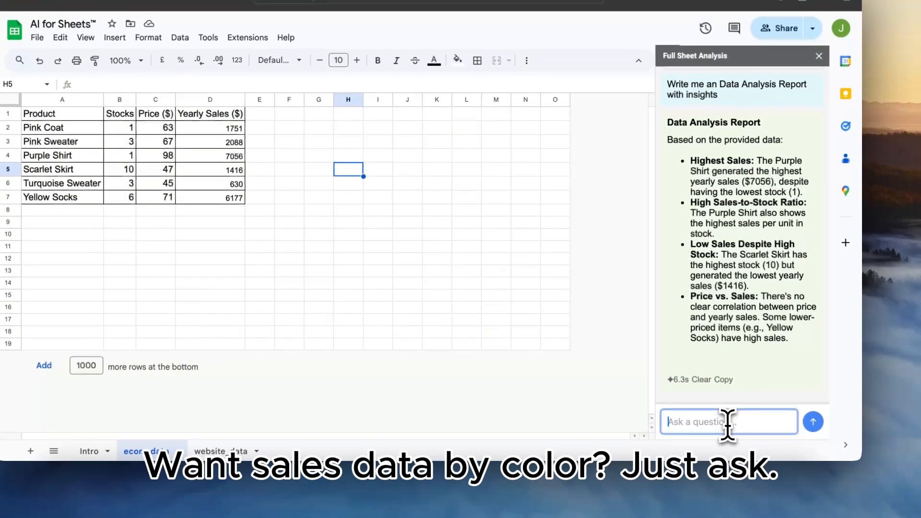
Ask the analysis assistant "return me a table of sales by colors".
type("return me a")
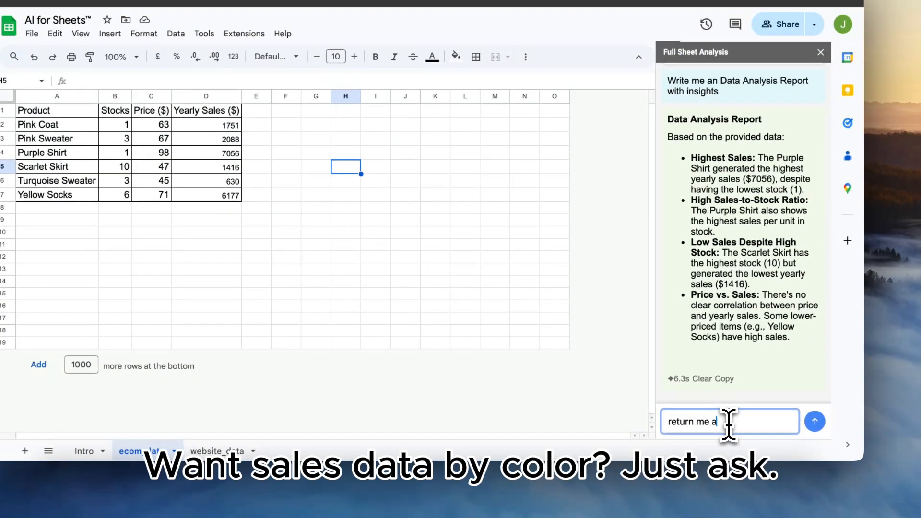
type(" table of ")
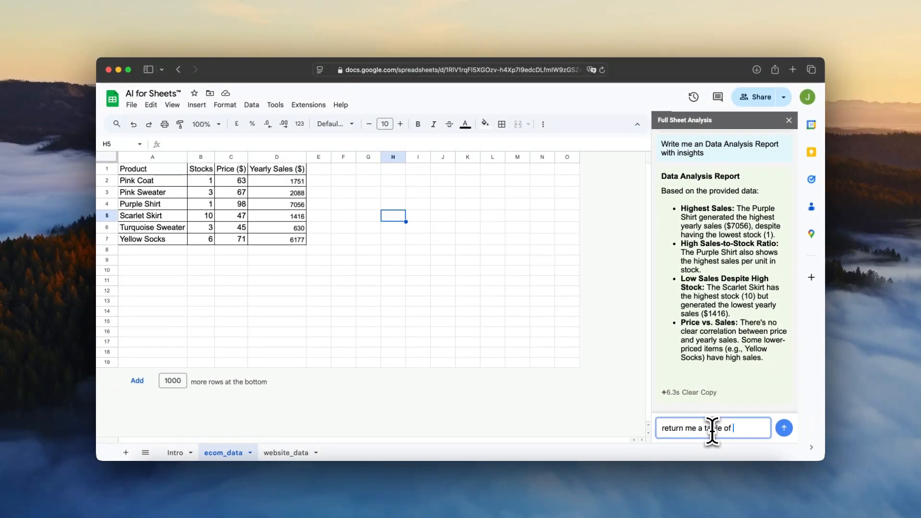
type("sales by colors")
key("Return")
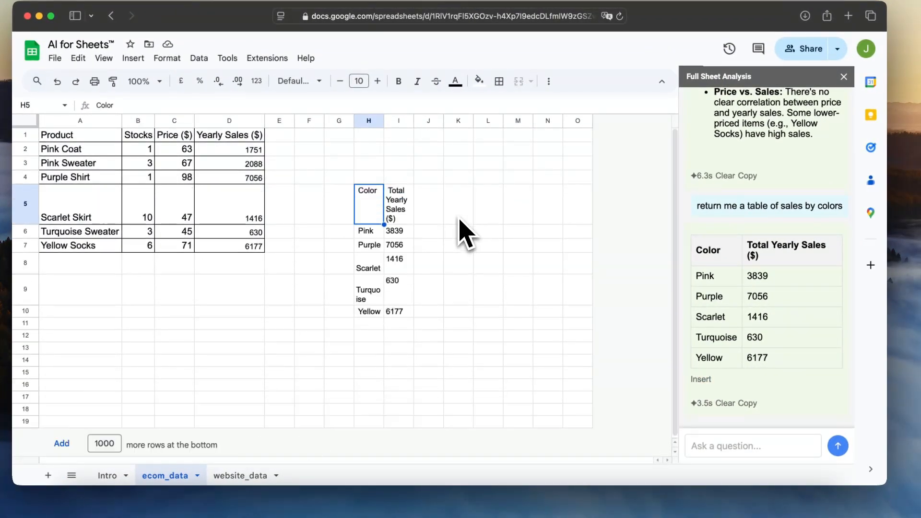
Compare the pink total in the inserted color table with the sum of the pink products' yearly sales in D2:D3.
left_click(403, 235)
left_click(251, 152)
left_click_drag(270, 181, 269, 189)
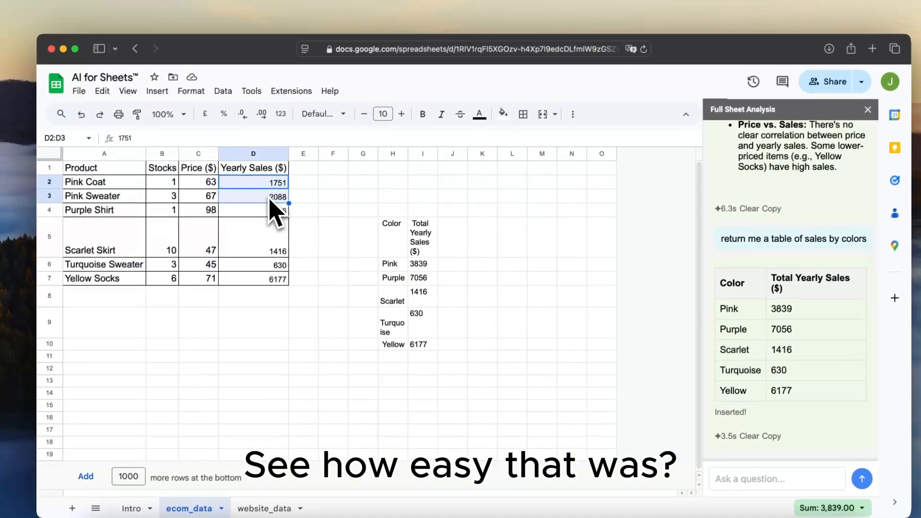
left_click(421, 261)
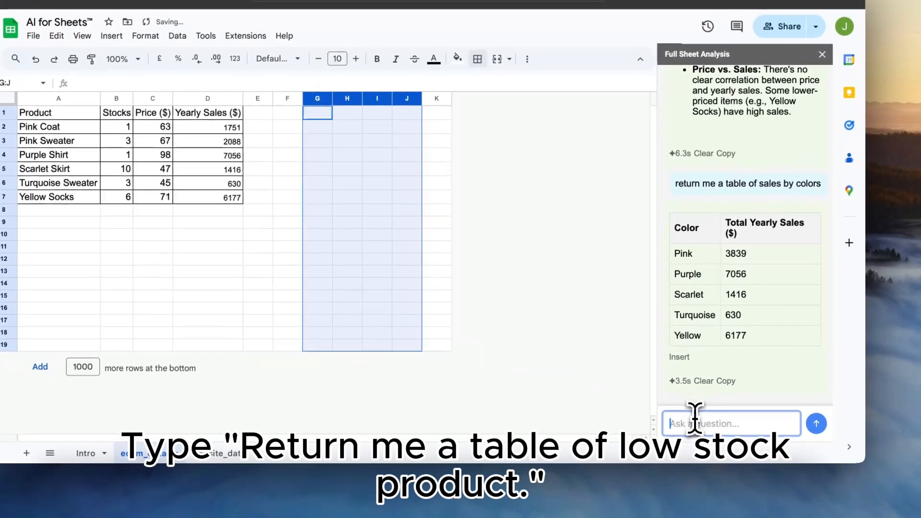
Ask the analysis assistant "Return me a table of low stock product".
left_click(742, 477)
type("Retu")
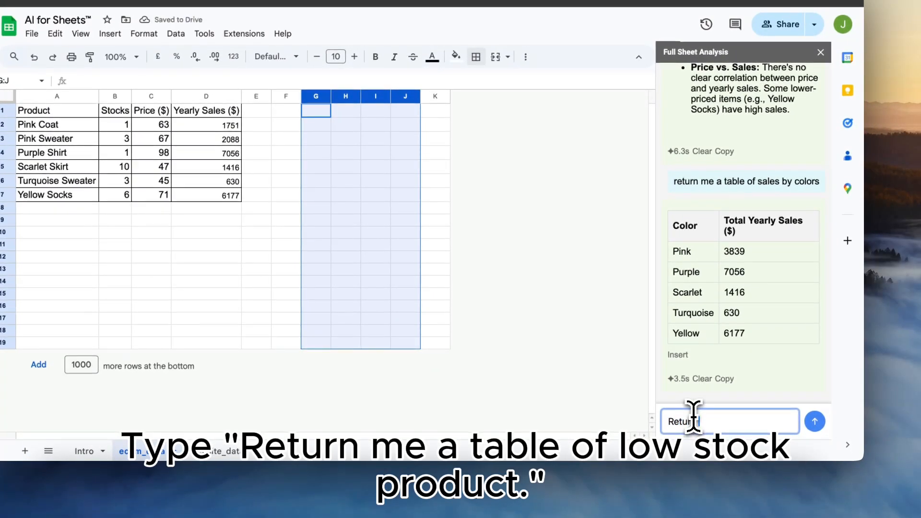
type("rn me a table of low stock")
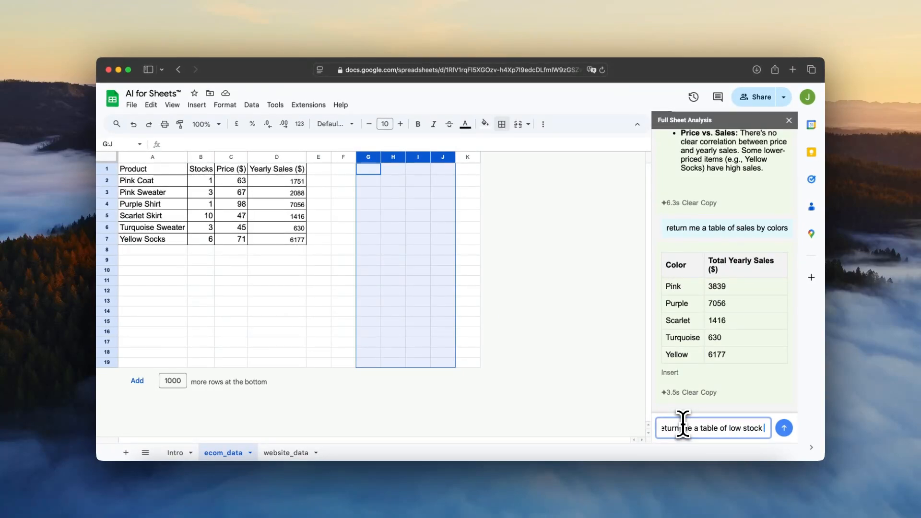
key("Return")
Insert the assistant's low stock table into the ecom_data sheet starting at cell F1.
left_click(344, 194)
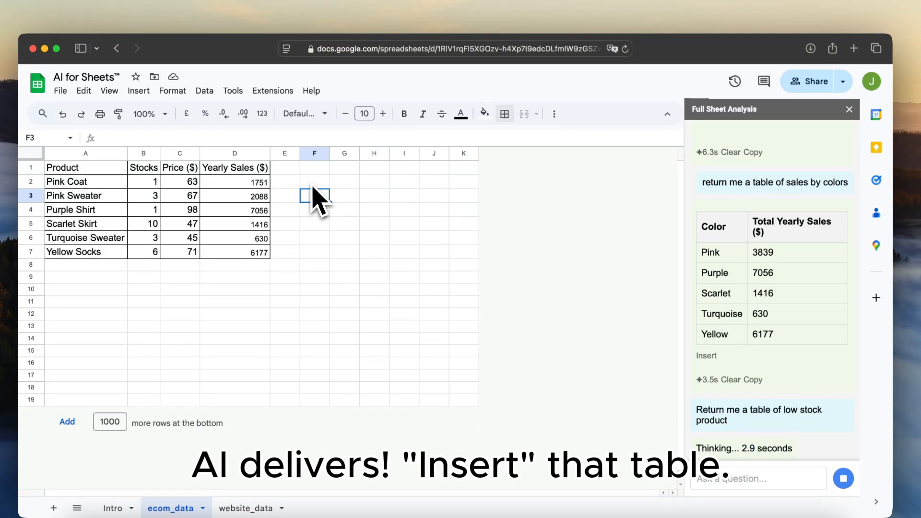
left_click(313, 169)
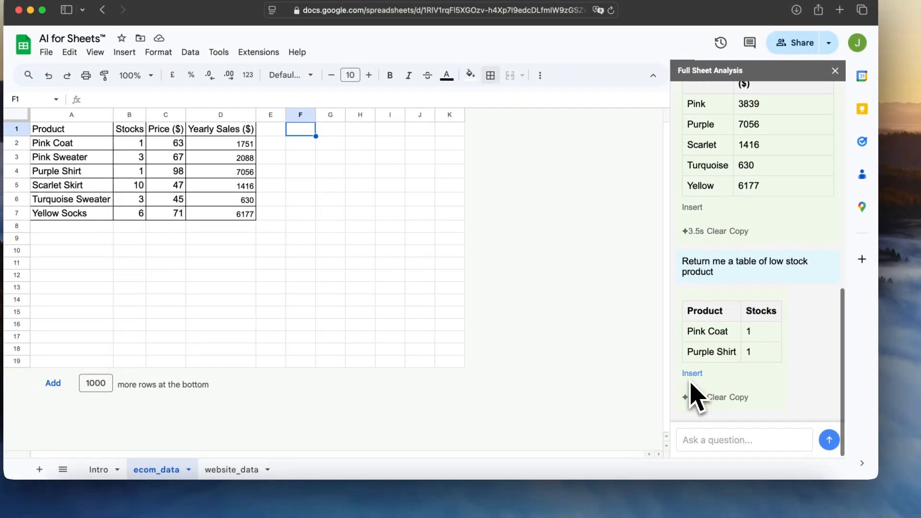
left_click(691, 378)
left_click(712, 434)
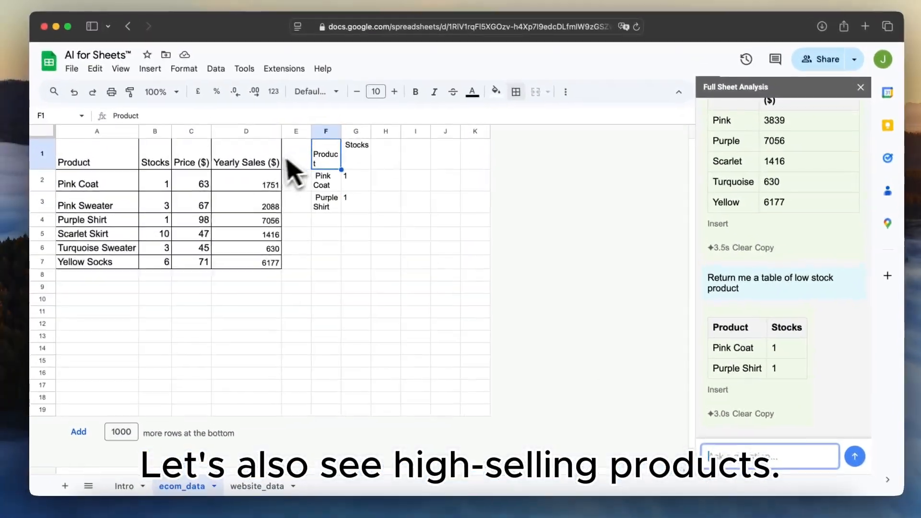
Delete the contents of the inserted low stock table in F1:G3.
left_click_drag(305, 123, 339, 174)
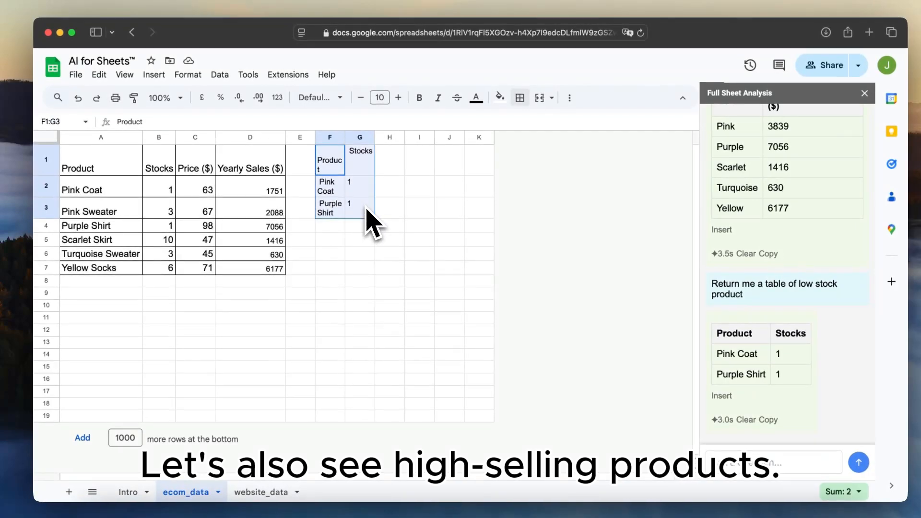
key("Delete")
Ask the analysis assistant "return me a table of products that with high sales".
left_click(782, 463)
type("return")
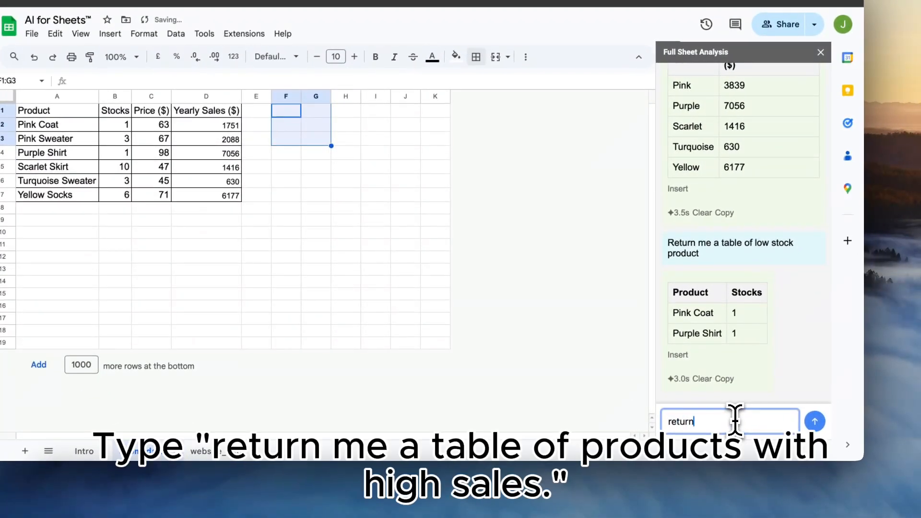
type(" me a table of")
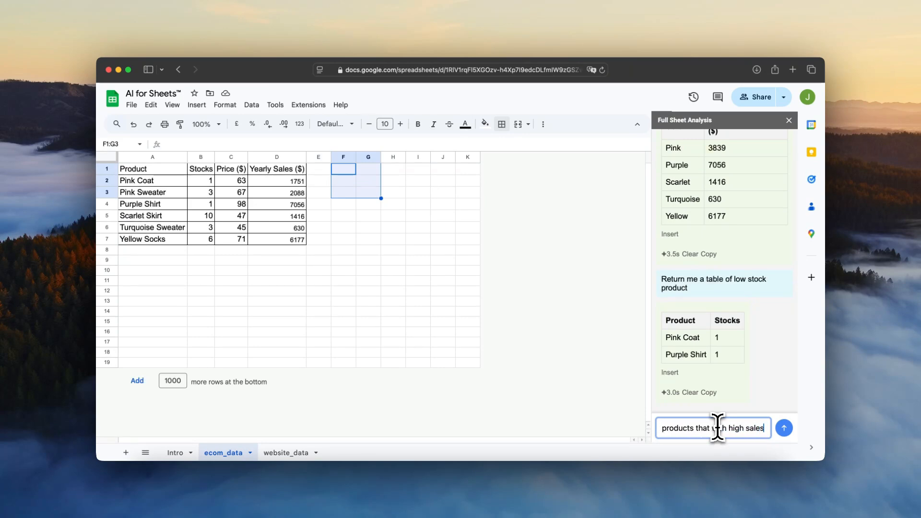
key("Return")
Insert the assistant's high sales table into the ecom_data sheet starting at cell F1.
left_click(335, 219)
left_click(344, 184)
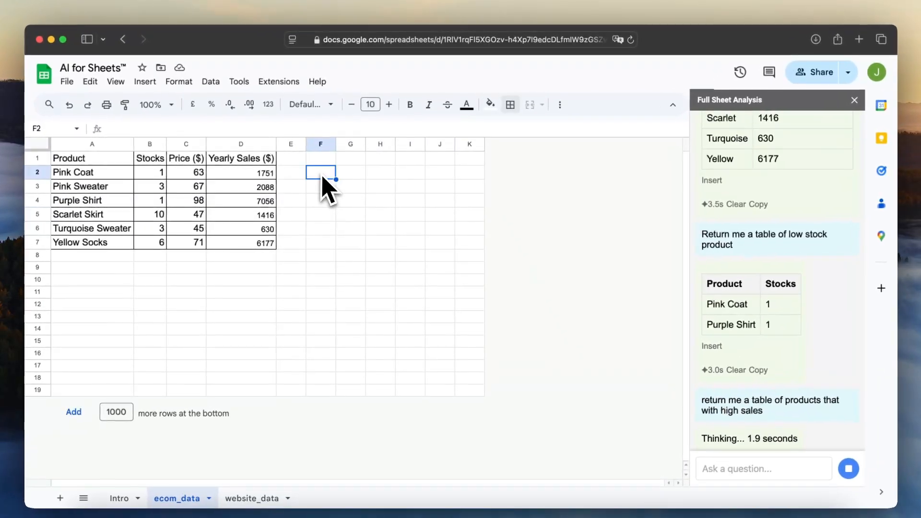
key("Up")
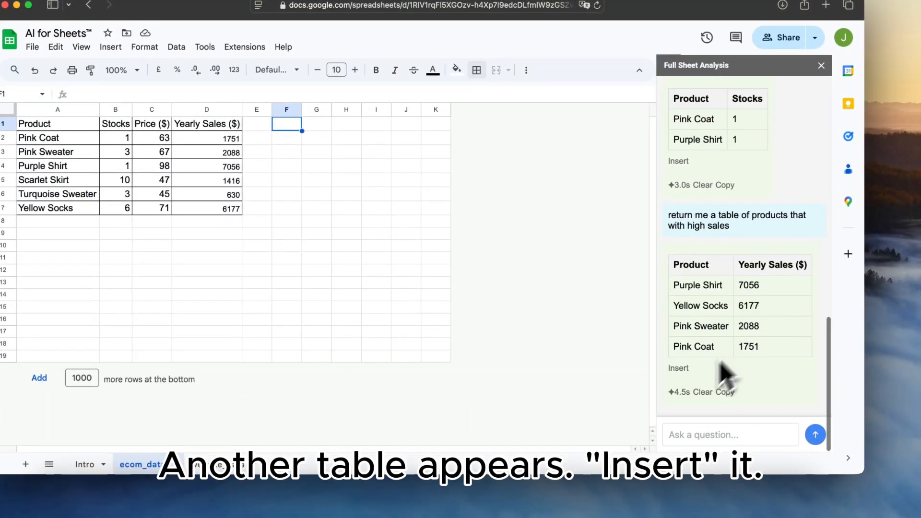
left_click(676, 370)
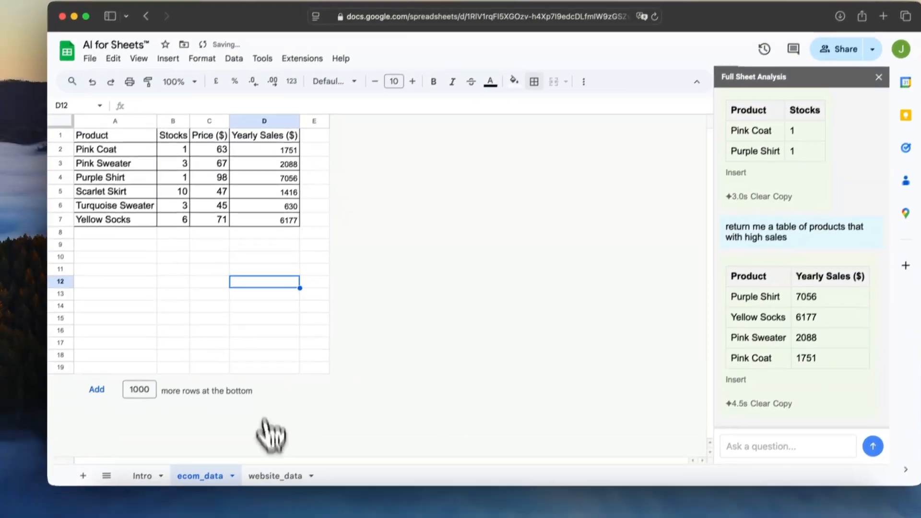
Open the website_data sheet and select a cell in its Sessions column.
left_click(267, 489)
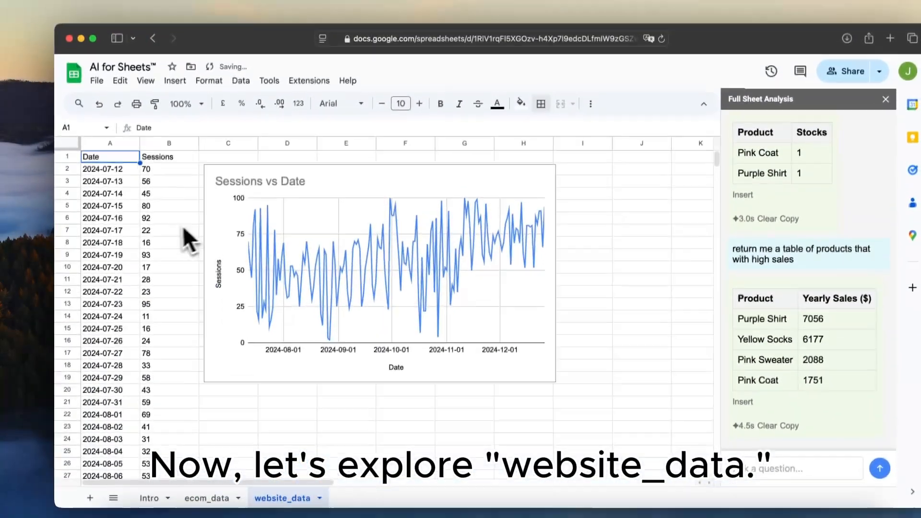
left_click(175, 219)
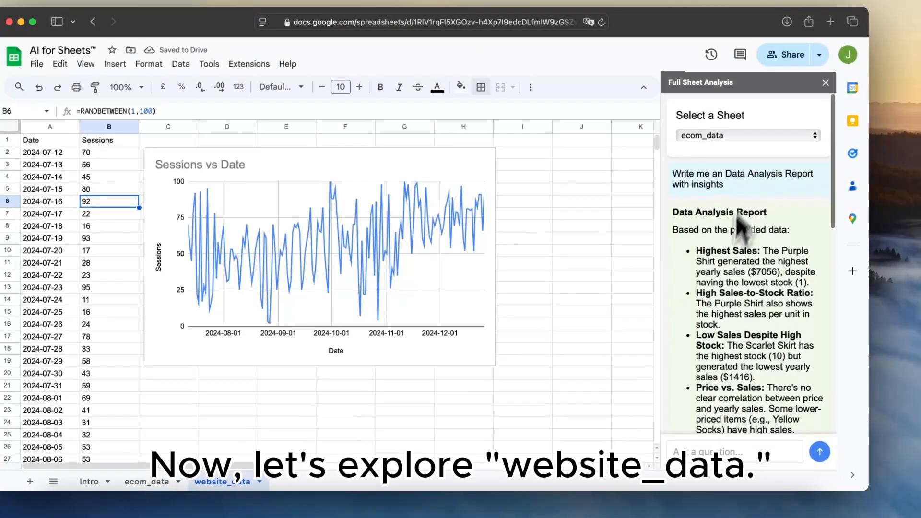
Clear the analysis conversation and choose website_data as the sheet to analyze.
scroll(735, 216, "down", 10)
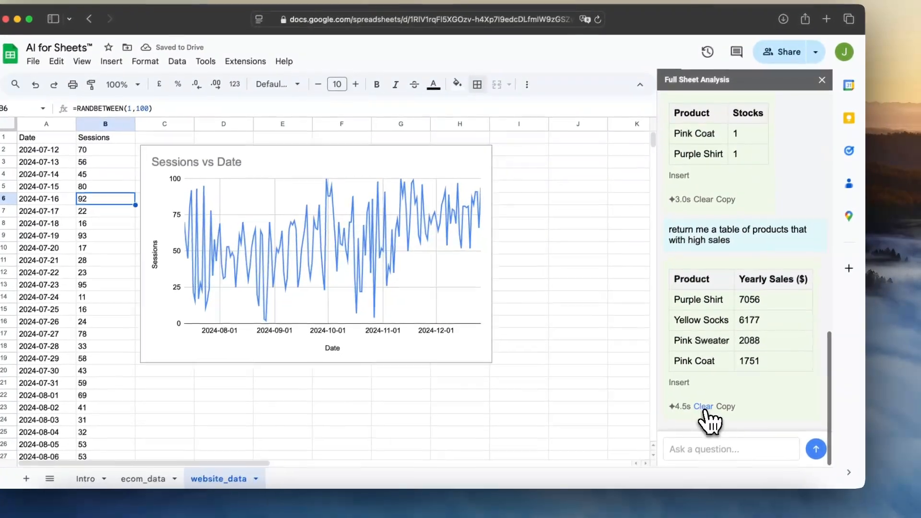
left_click(707, 410)
left_click(742, 144)
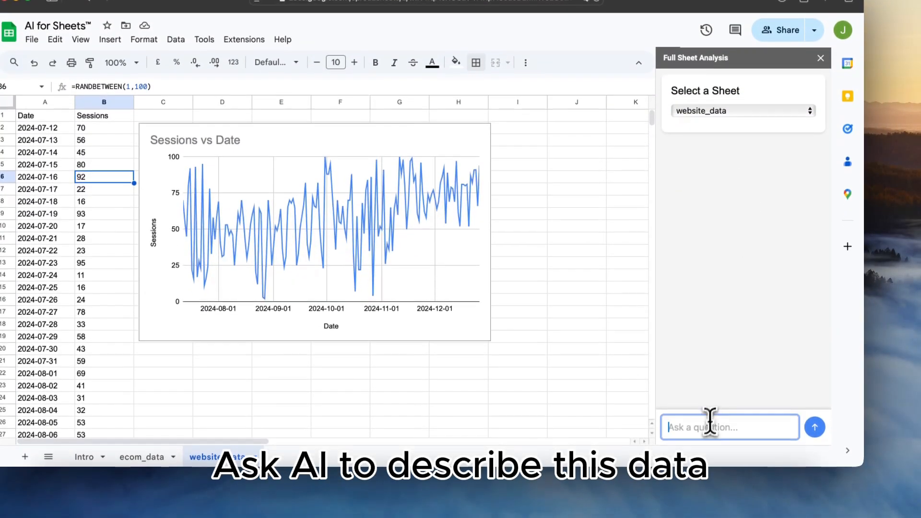
Ask the analysis assistant "What is this data" about the website_data sheet.
left_click(709, 463)
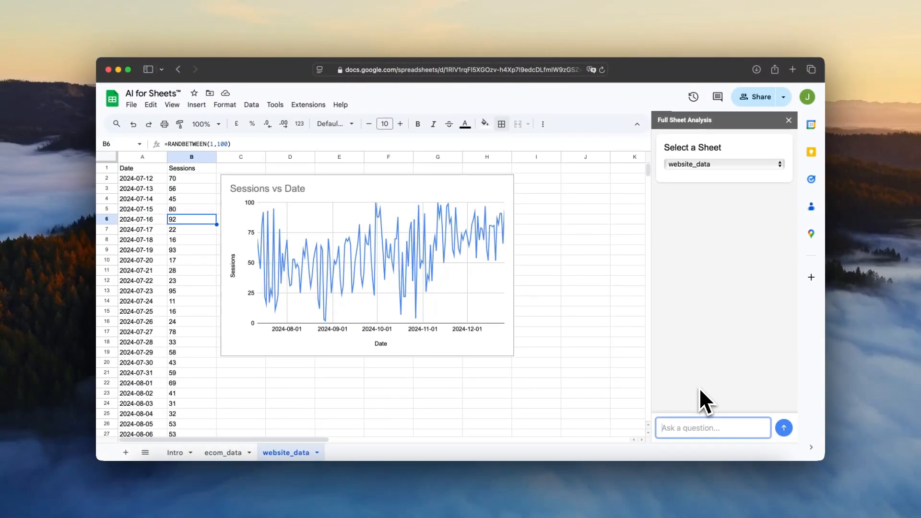
type("What is this da")
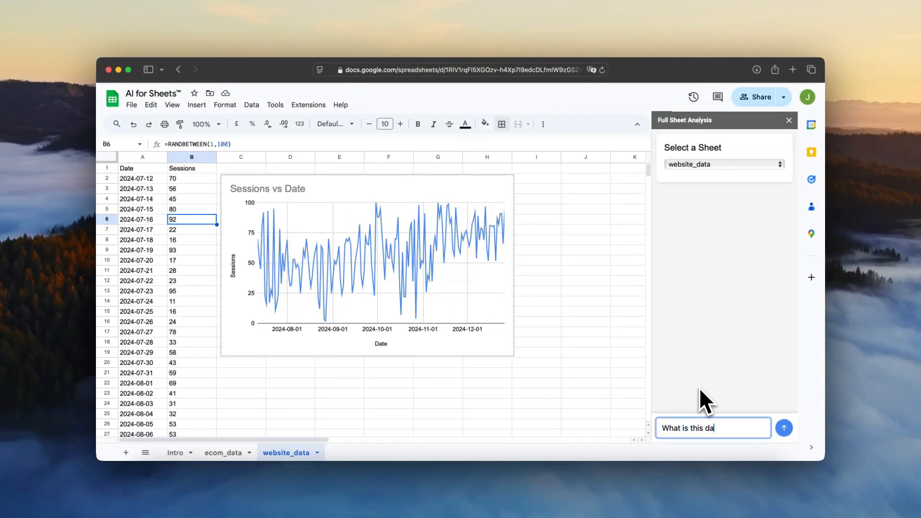
type("ta")
key("Return")
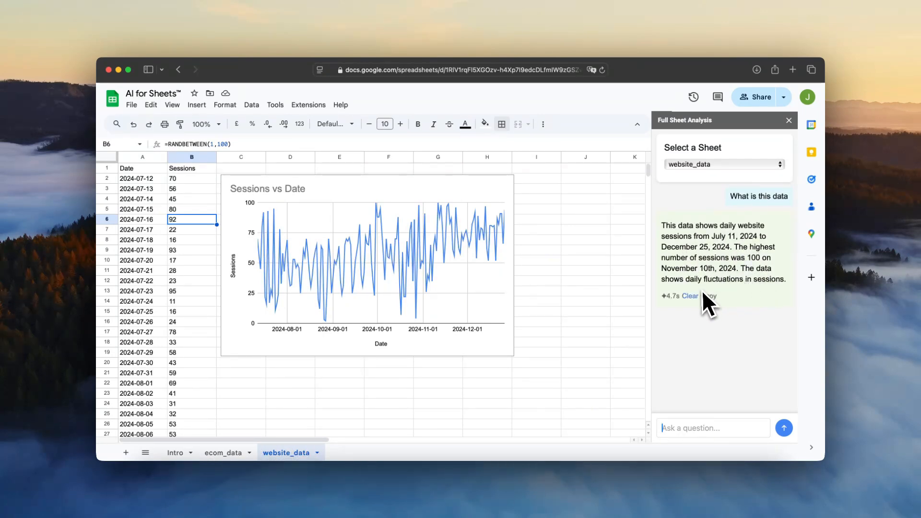
Ask the analysis assistant "how is it going?" about the website sessions.
left_click(698, 429)
type("ho")
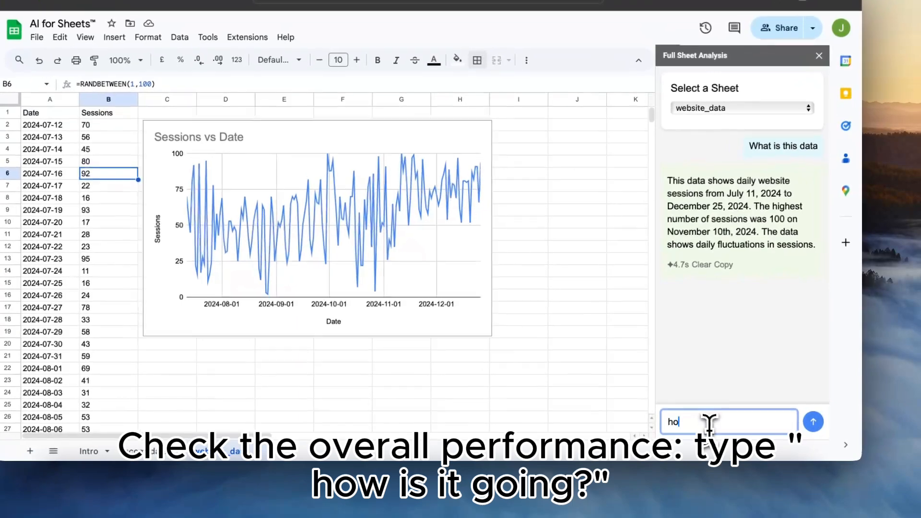
type("w is it going?")
key("Return")
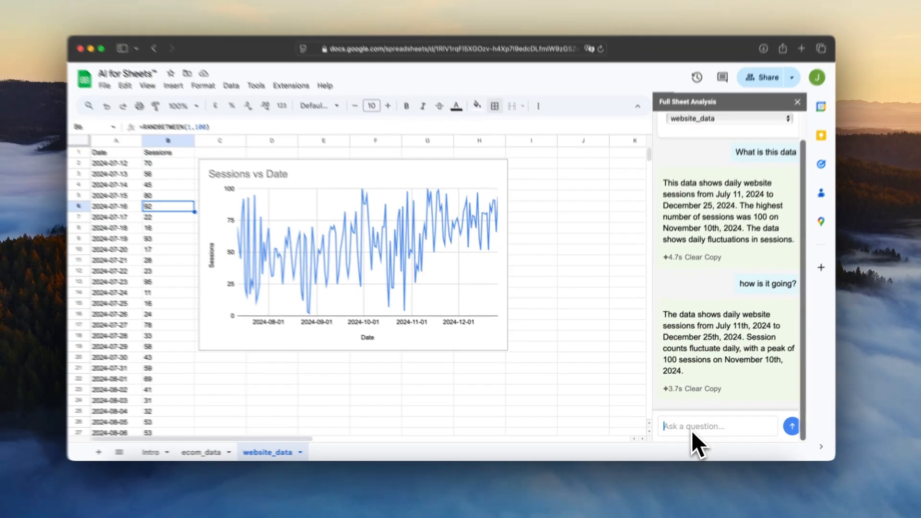
Ask the analysis assistant "how is it trending?" about the website sessions, replacing the draft question.
type("is it ")
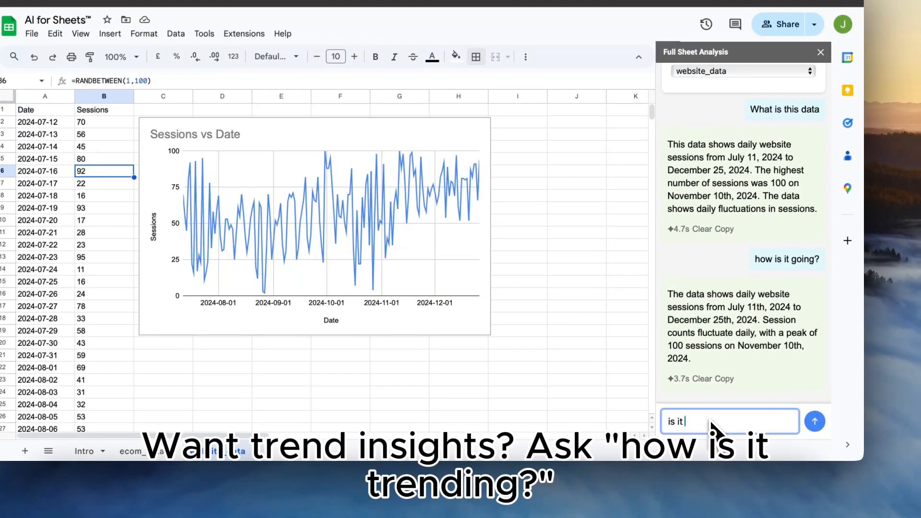
type("in a gro")
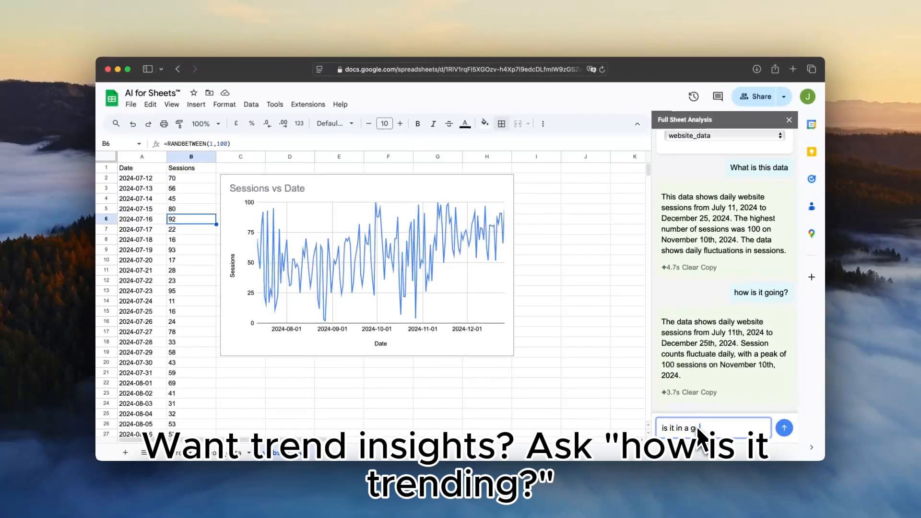
key("super+a")
type("how ")
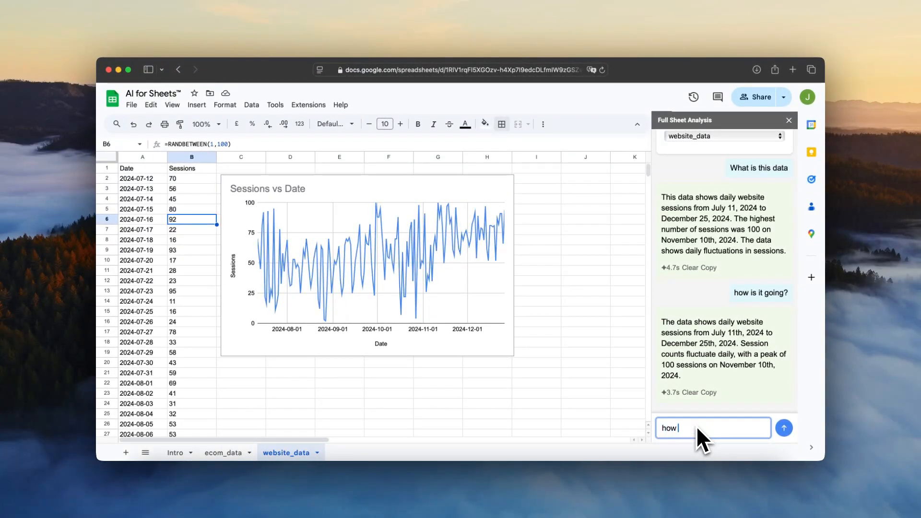
type("is it trending?")
key("Return")
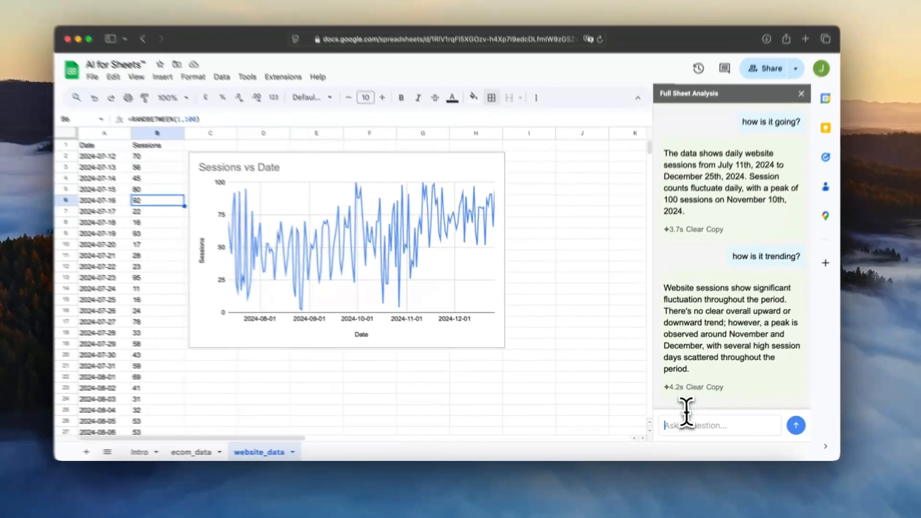
Ask the analysis assistant "how about monthly average" about the website sessions.
left_click(679, 429)
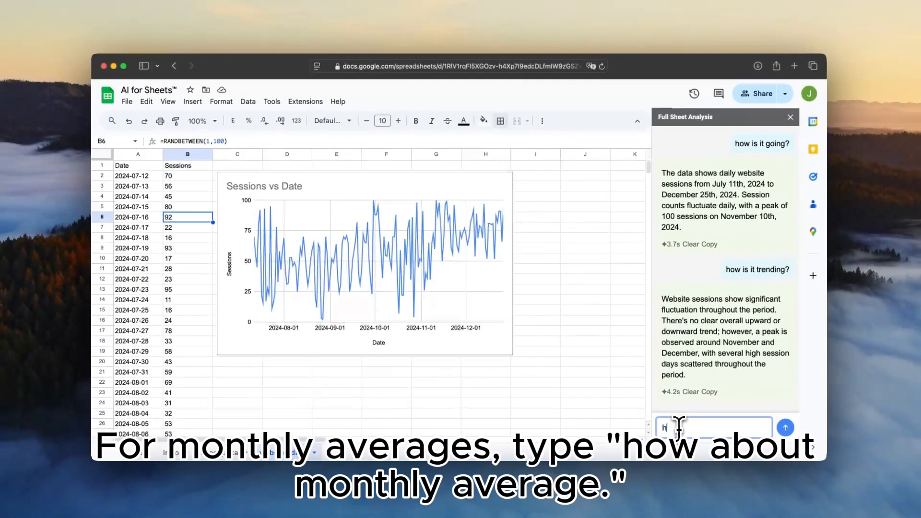
type("how about monthly")
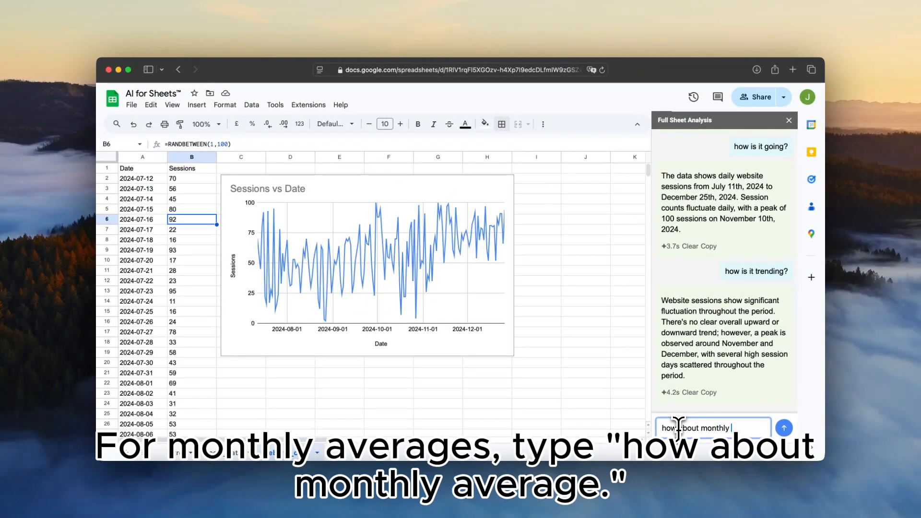
type(" average")
key("Return")
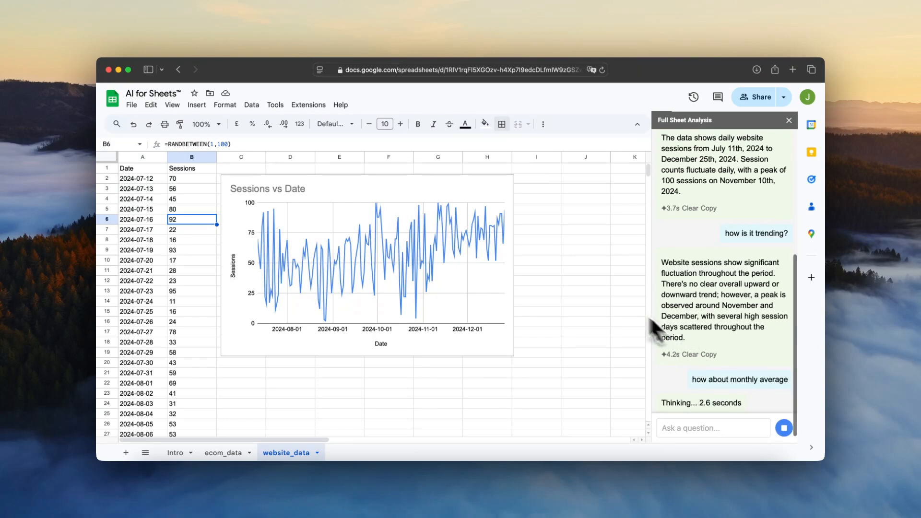
Ask the analysis assistant "give me in a table" and insert the resulting monthly average table into the sheet at cell J3.
scroll(585, 284, "right", 5)
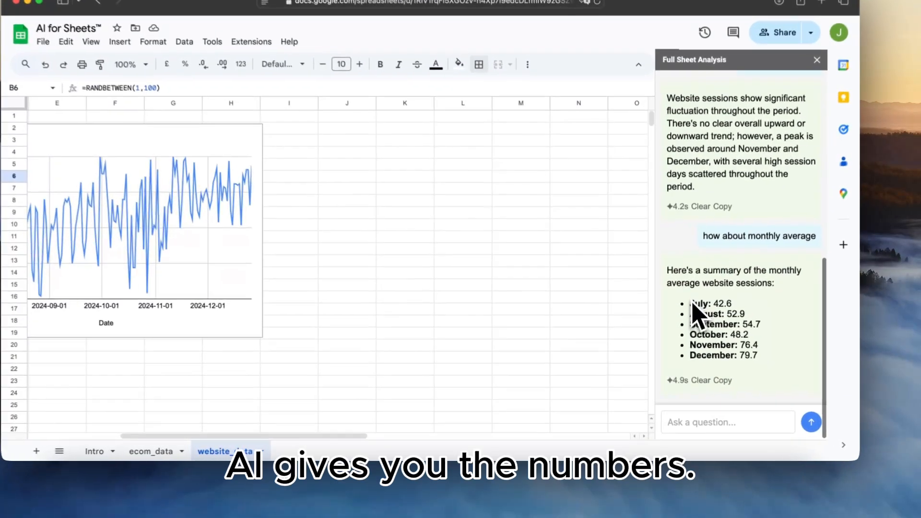
left_click(691, 421)
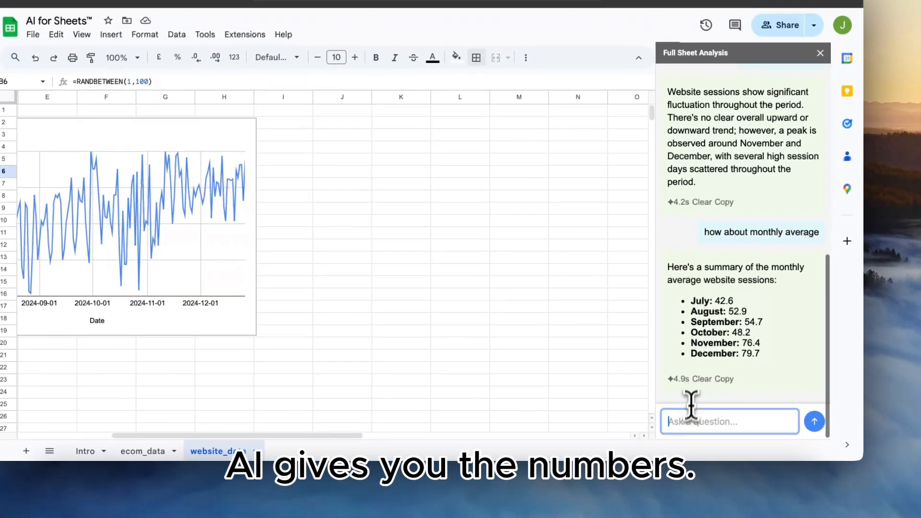
type("give me in")
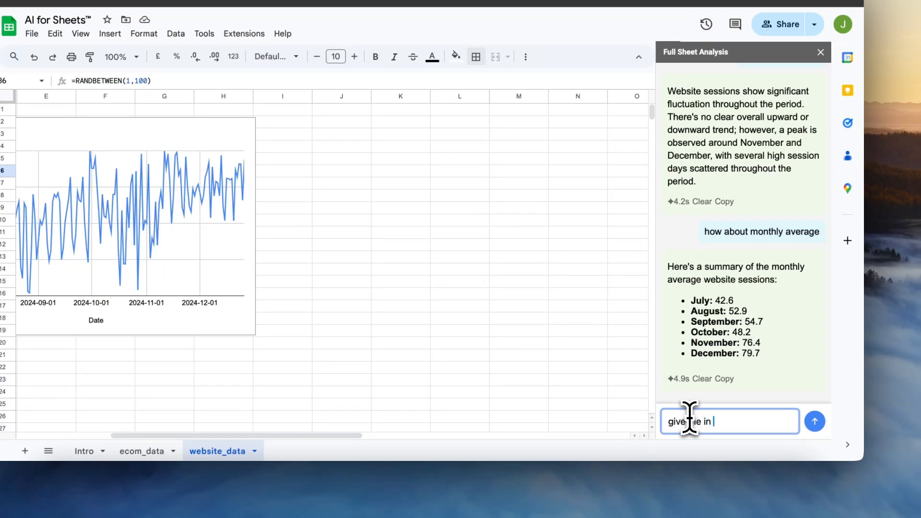
type(" a table")
key("Return")
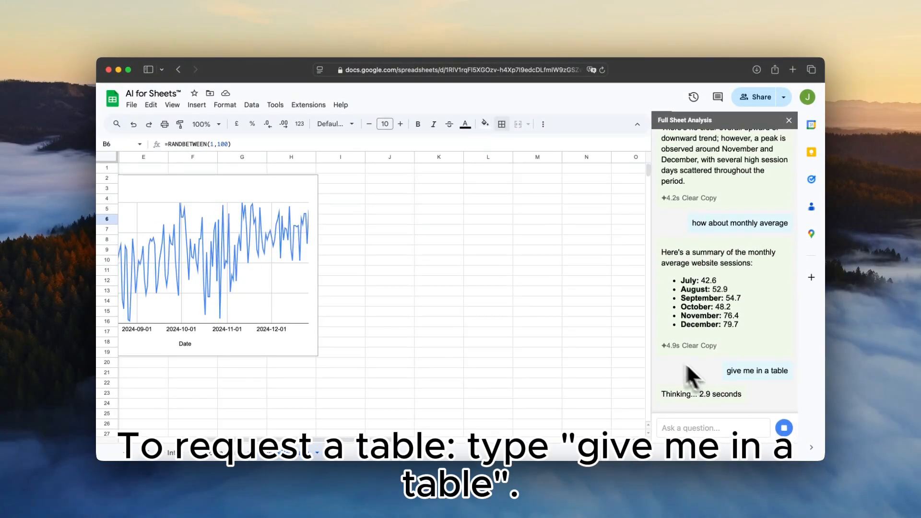
left_click(389, 188)
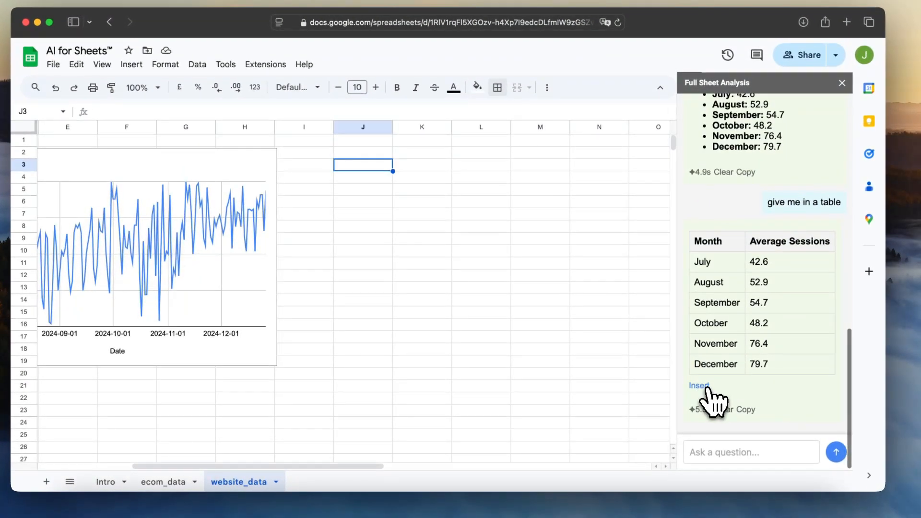
left_click(703, 387)
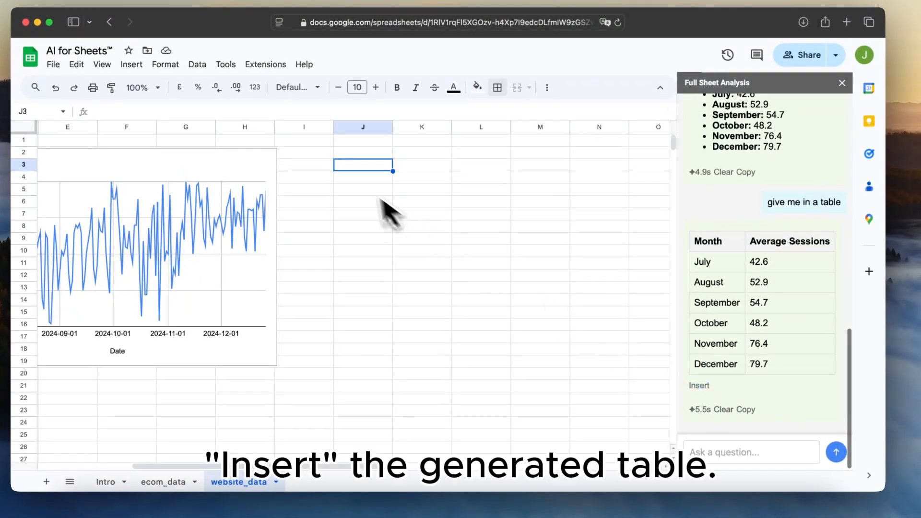
Insert a chart from the monthly average table in J3:K9 and move it toward the empty columns beside the daily sessions chart.
left_click_drag(369, 165, 439, 239)
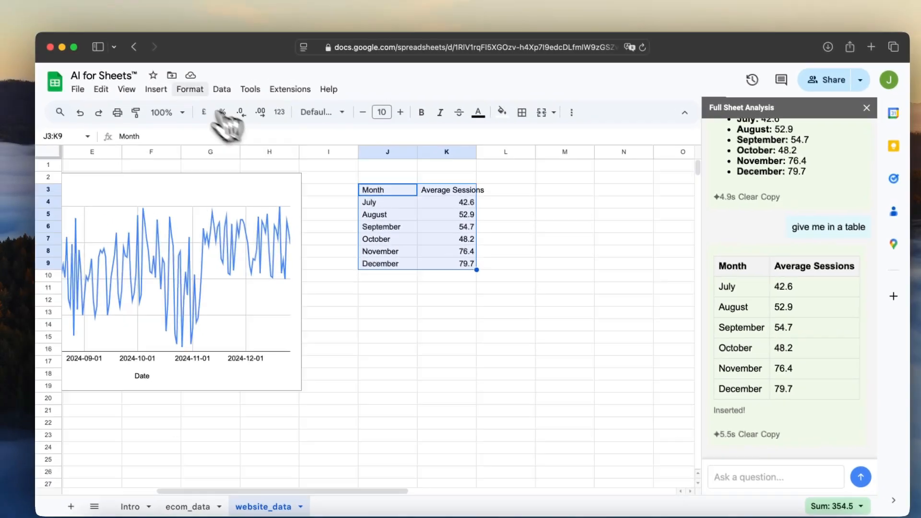
left_click(132, 64)
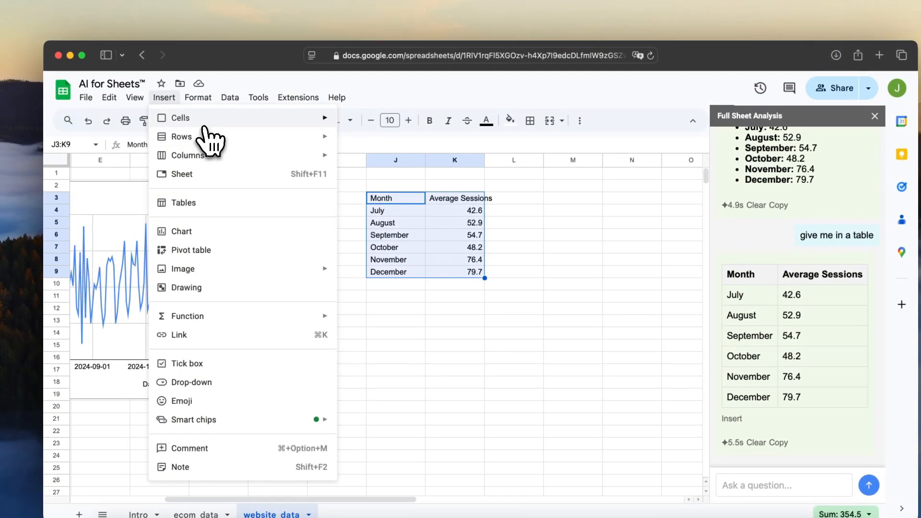
left_click(185, 231)
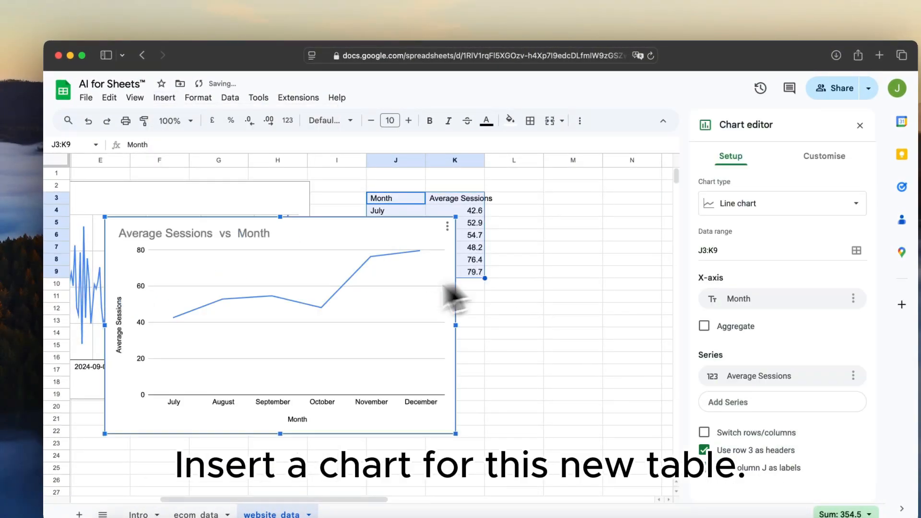
left_click_drag(452, 298, 518, 325)
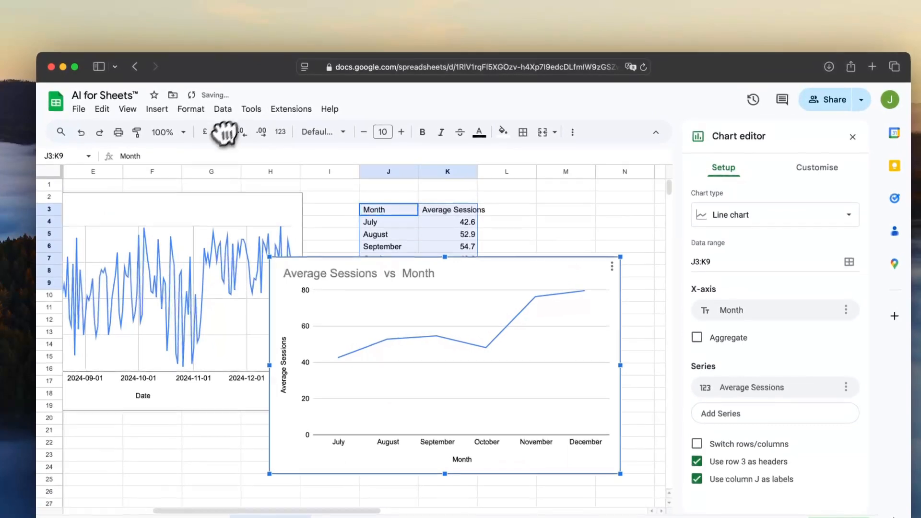
Reopen Full Sheet Analysis for website_data and ask "by looking at the monthly avg, how is the trend?".
left_click(295, 105)
mouse_move(392, 241)
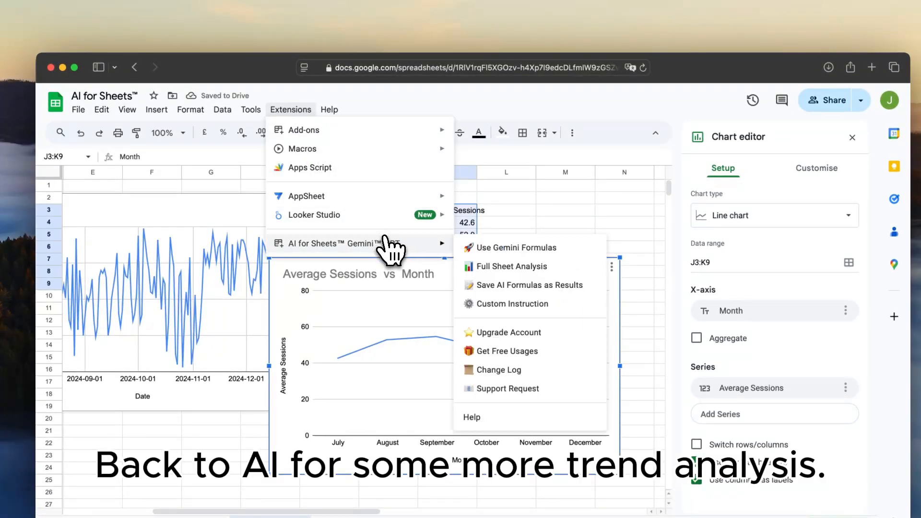
left_click(513, 267)
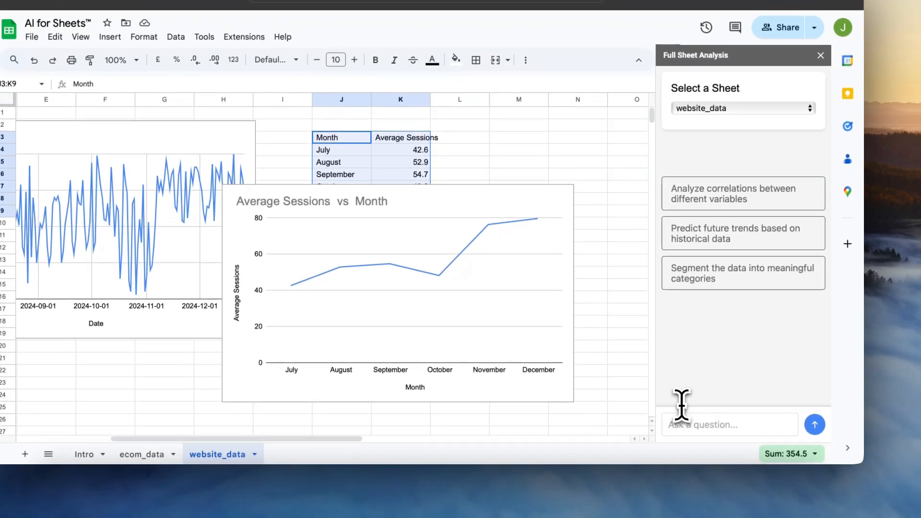
left_click(682, 422)
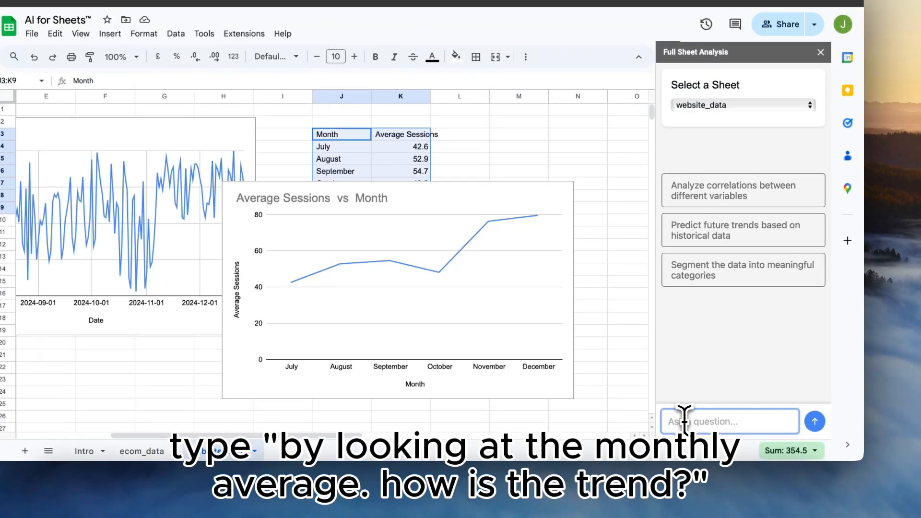
type("by ")
type("looking ")
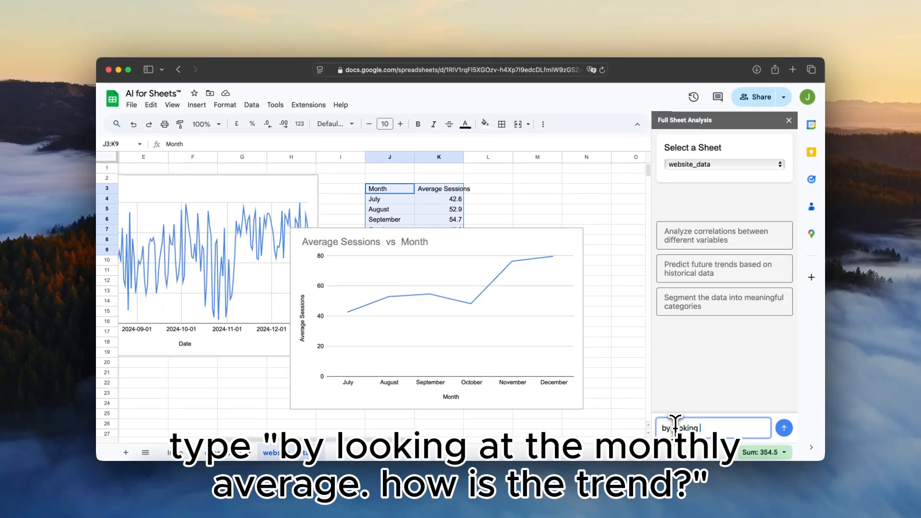
type("at the month")
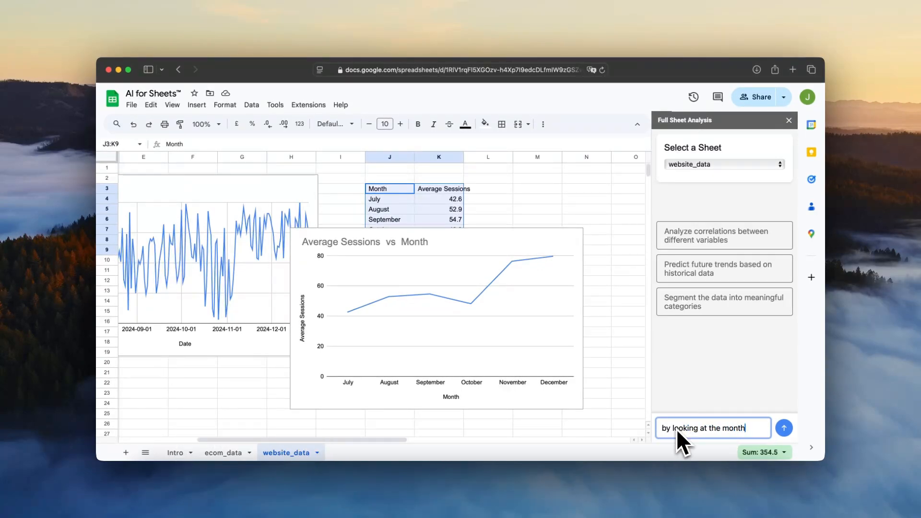
type("ly avg, how is the trend?")
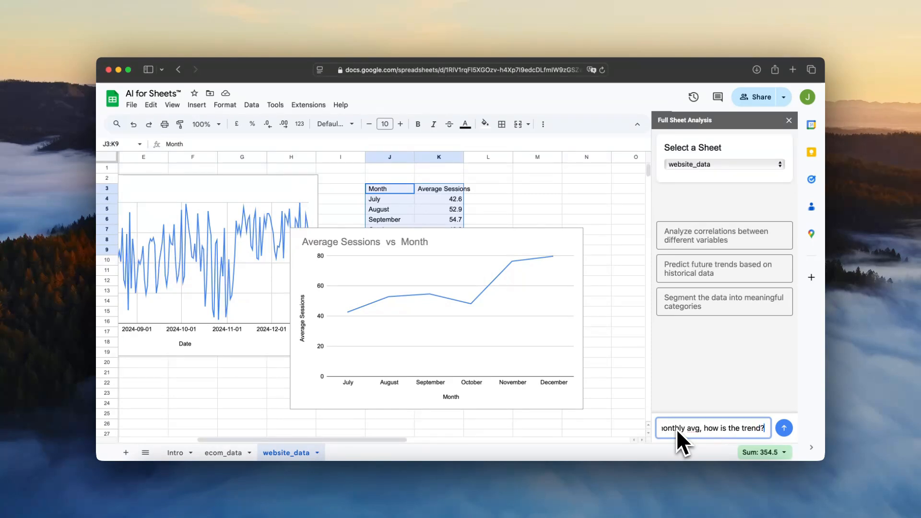
key("Return")
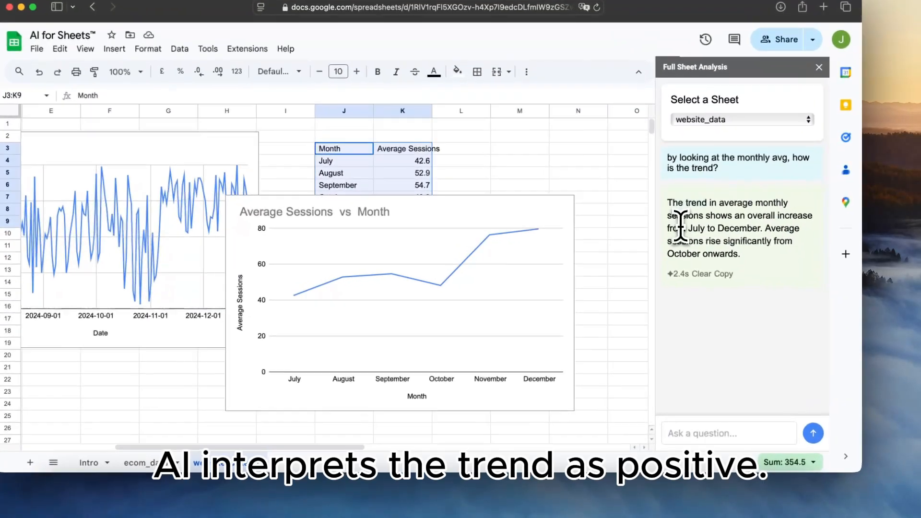
Reply "that's great!" to the analysis assistant, and clear the conversation once it has answered.
left_click(709, 434)
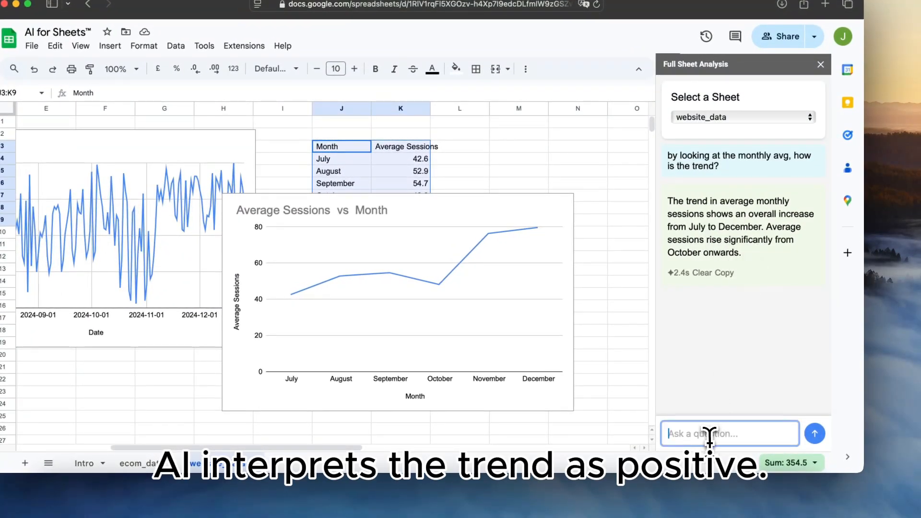
type("that's g")
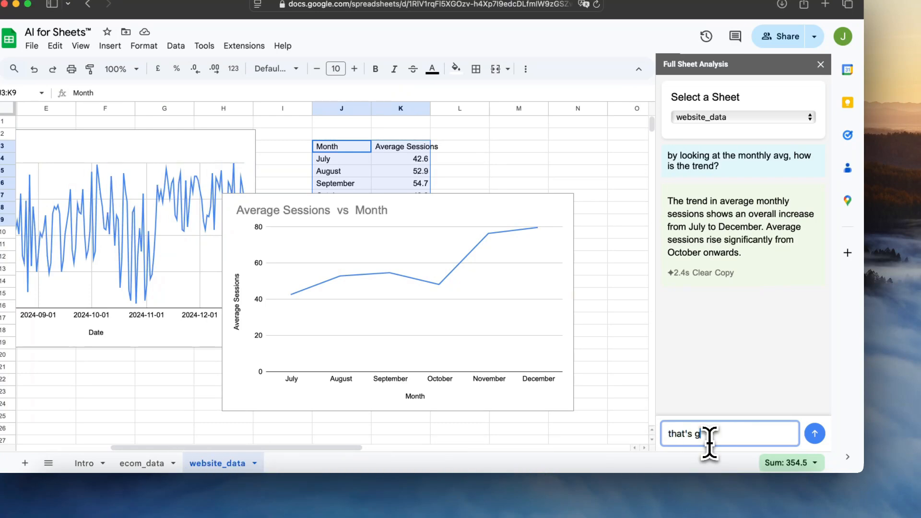
type("reat!")
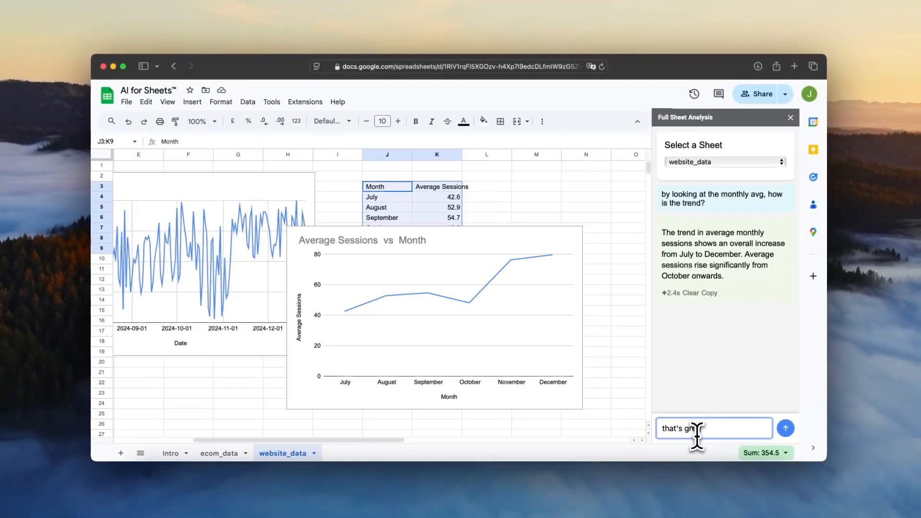
key("Return")
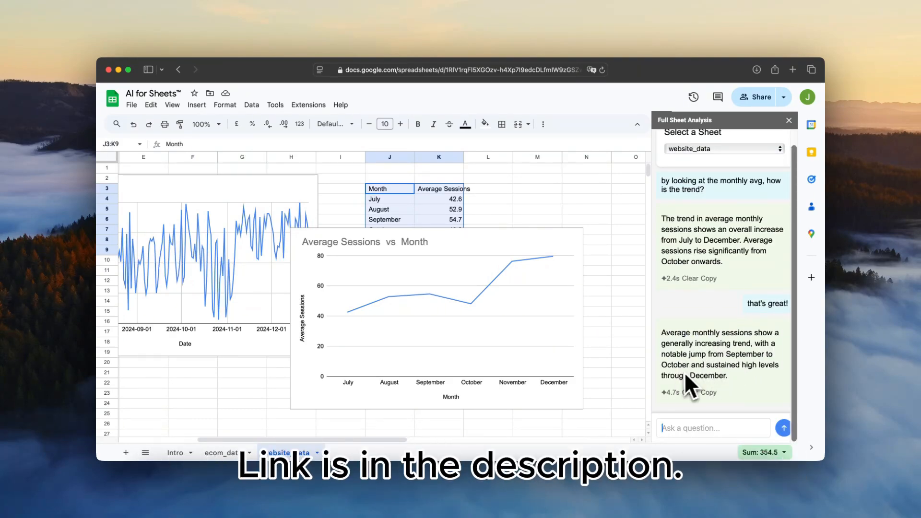
left_click(690, 392)
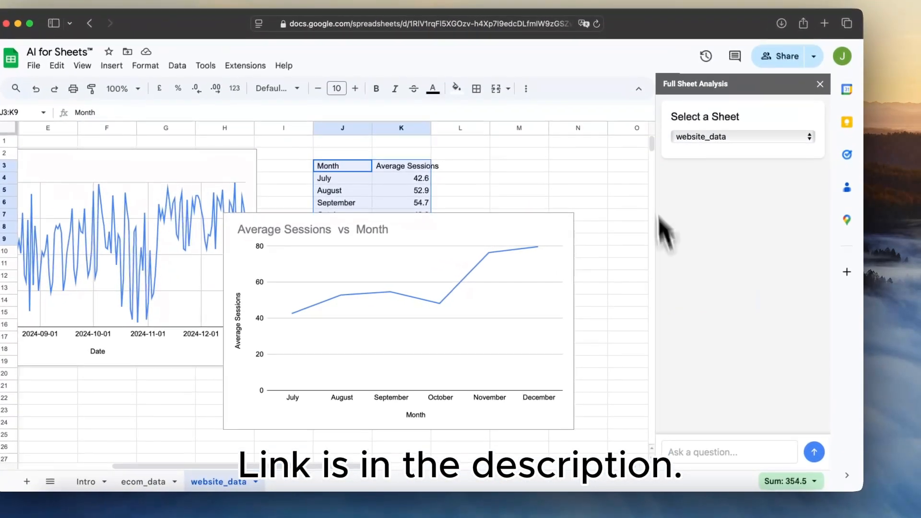